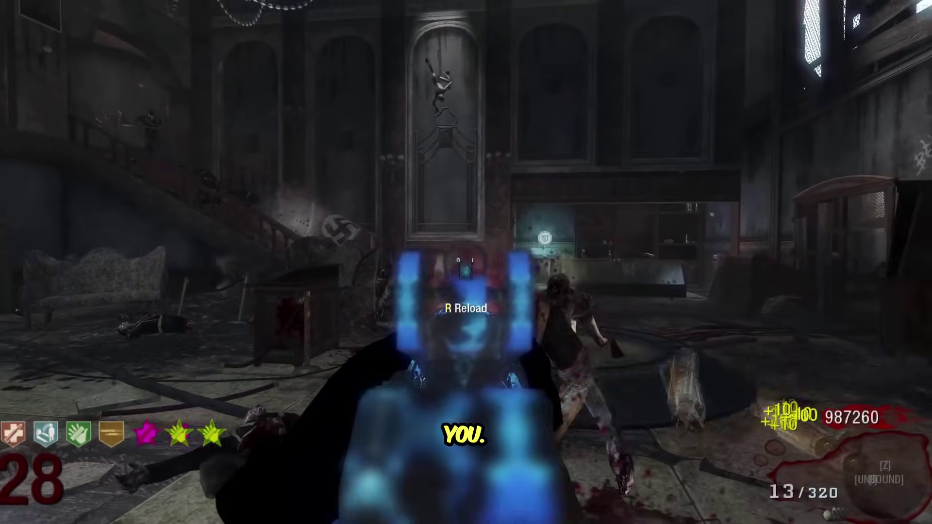
pyautogui.click(466, 262)
pyautogui.press('1')
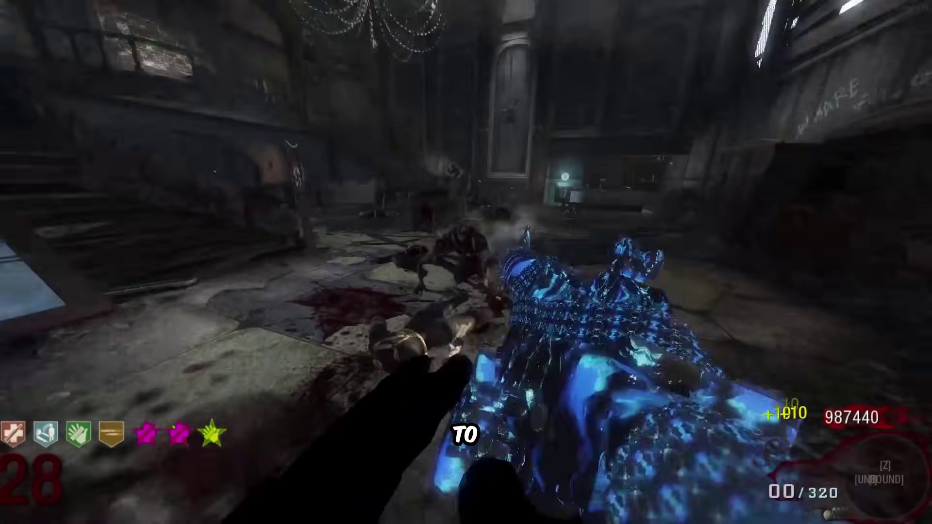
pyautogui.click(466, 262)
pyautogui.click(466, 262)
pyautogui.click(466, 263)
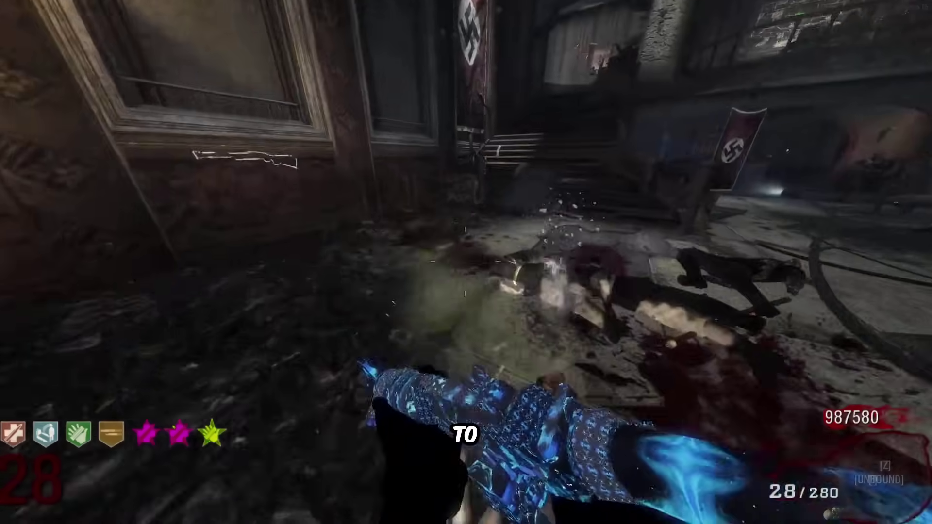
pyautogui.press('1')
pyautogui.click(466, 262)
pyautogui.click(466, 262)
pyautogui.click(466, 263)
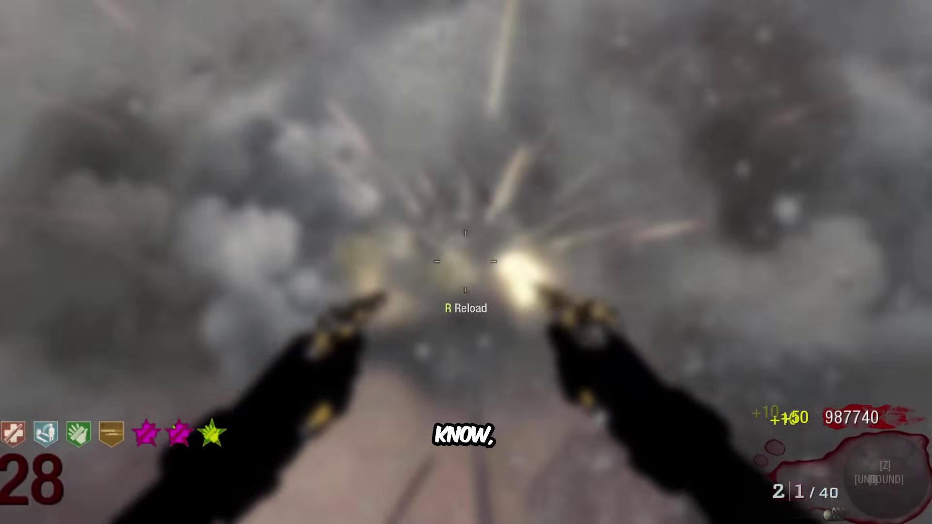
pyautogui.click(466, 262)
pyautogui.press('r')
pyautogui.click(466, 262)
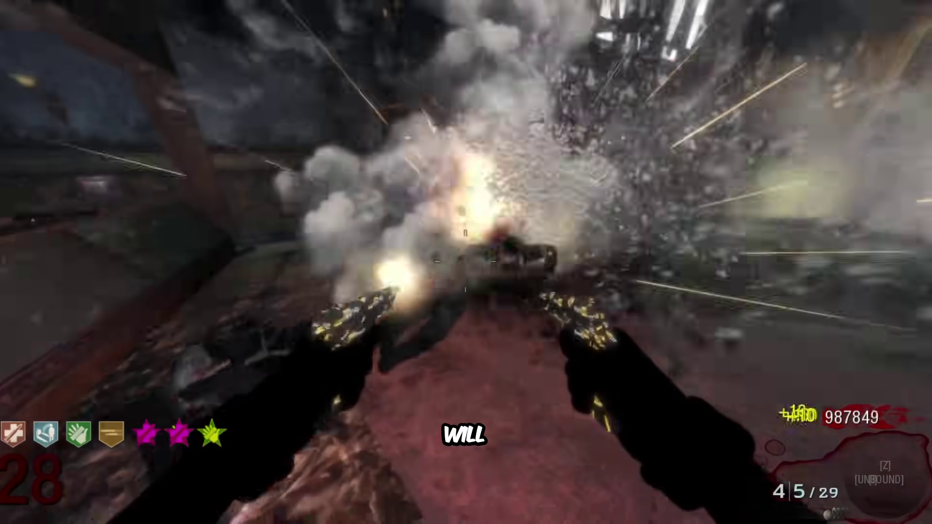
pyautogui.click(466, 262)
pyautogui.click(466, 262)
pyautogui.press('r')
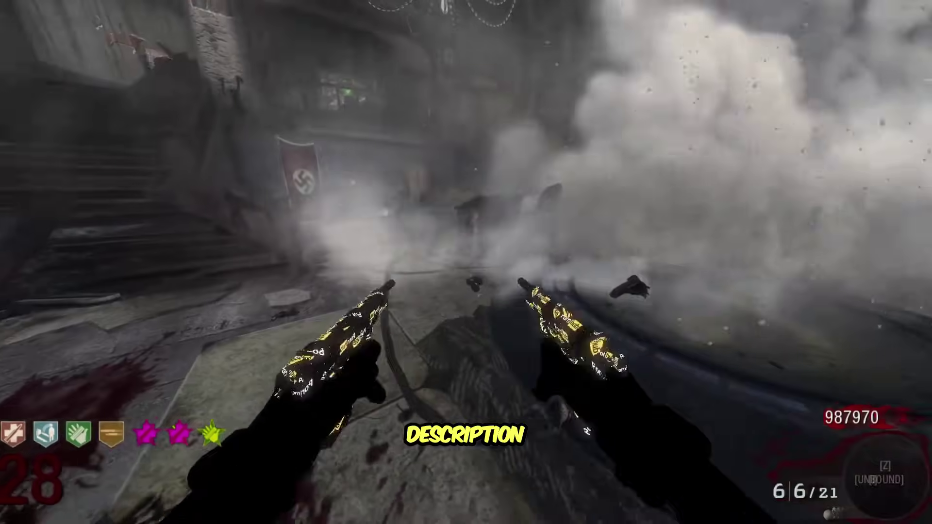
pyautogui.click(466, 262)
pyautogui.press('1')
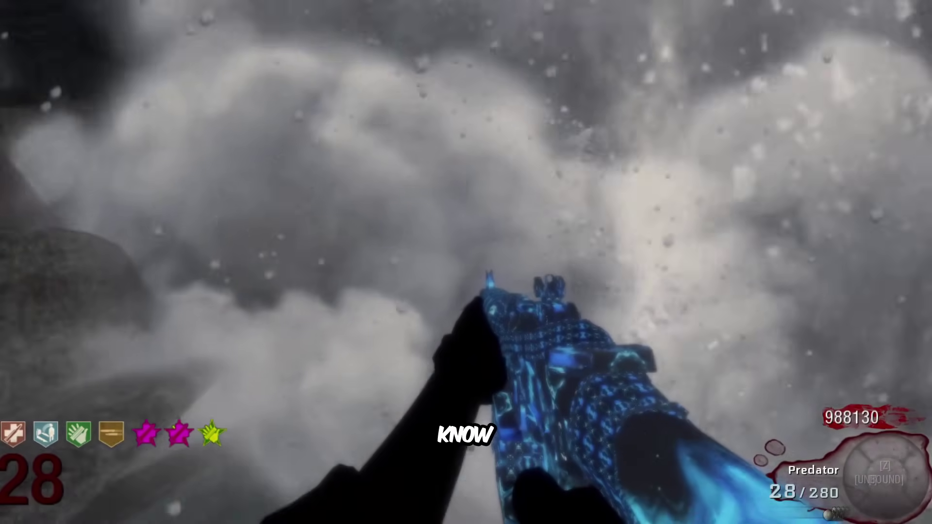
pyautogui.click(466, 262)
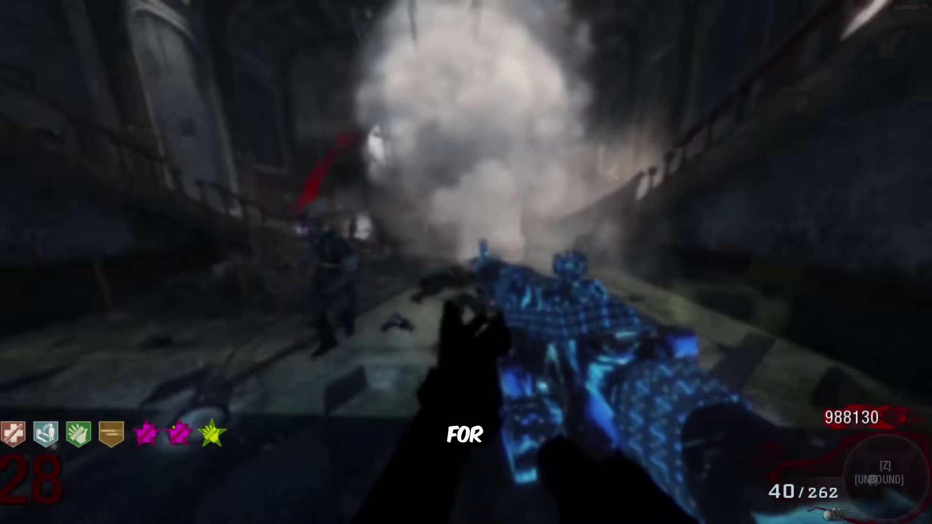
pyautogui.click(466, 262)
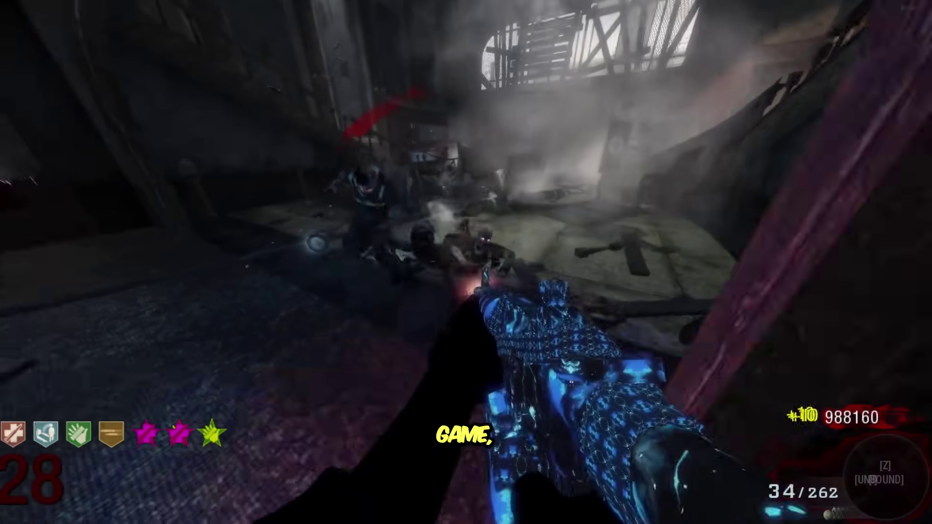
pyautogui.click(466, 262)
pyautogui.click(466, 262)
pyautogui.click(466, 262)
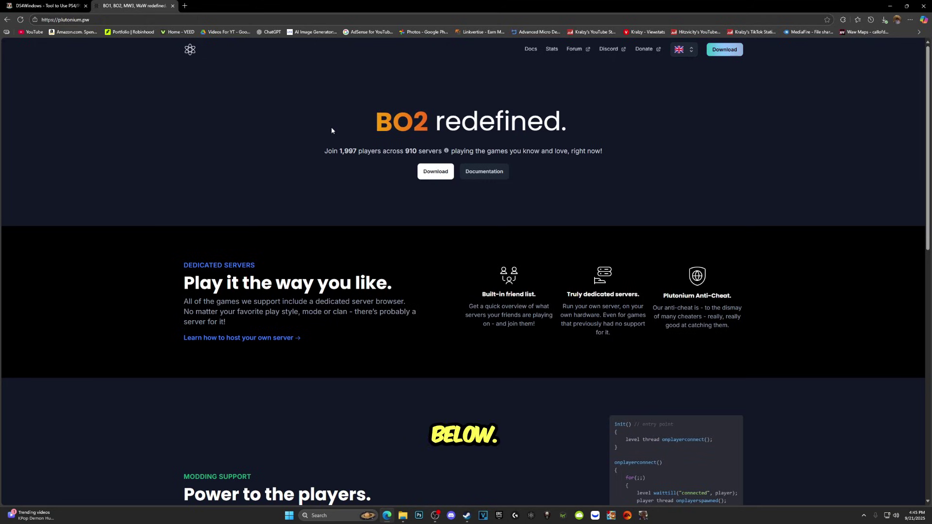
# Download plutonium.exe from the Plutonium install page and the DS4Windows package from the DS4Windows site
pyautogui.click(724, 49)
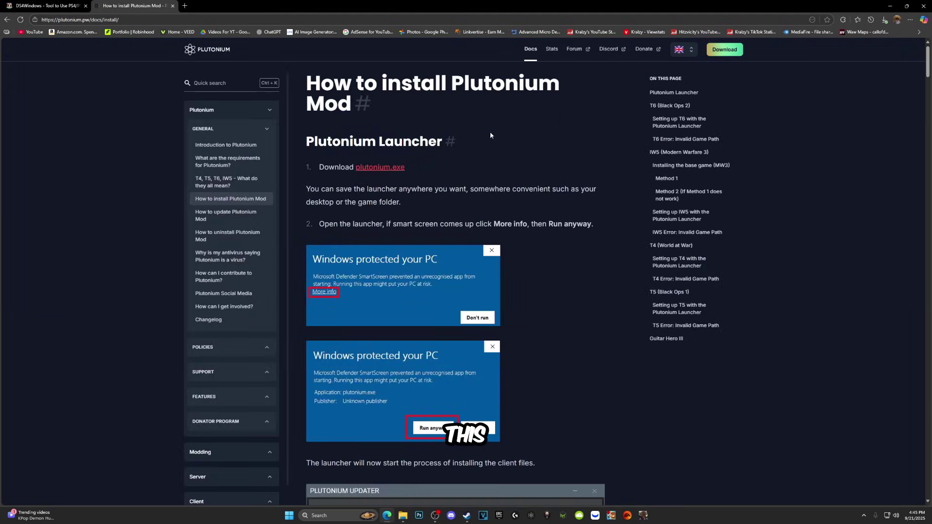
pyautogui.click(397, 170)
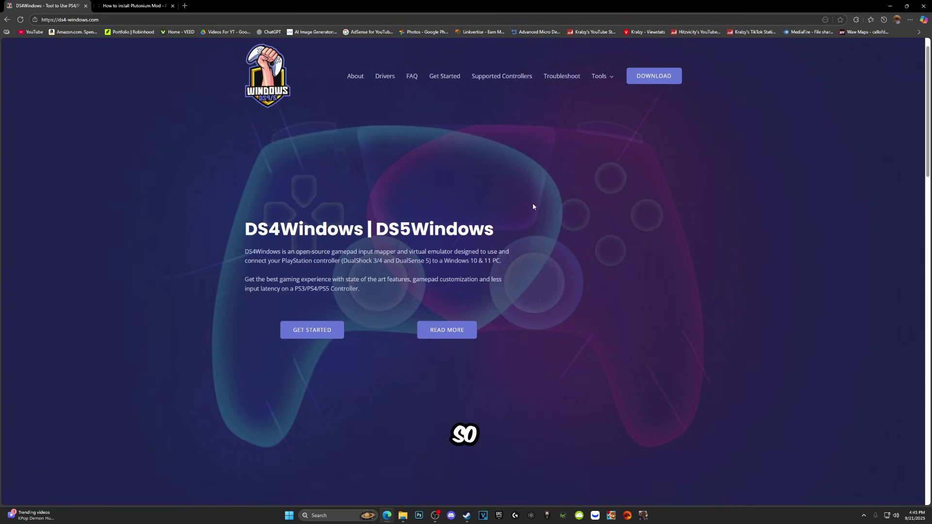
pyautogui.click(661, 81)
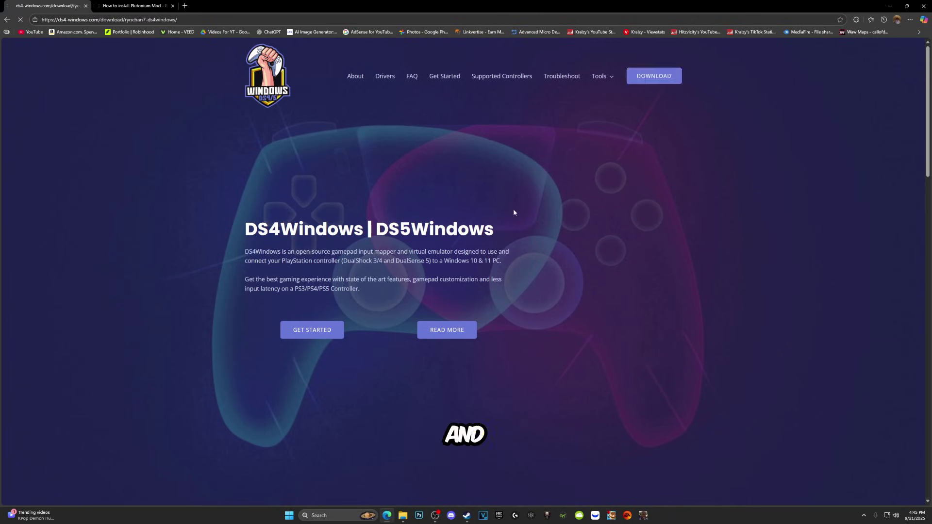
pyautogui.click(311, 178)
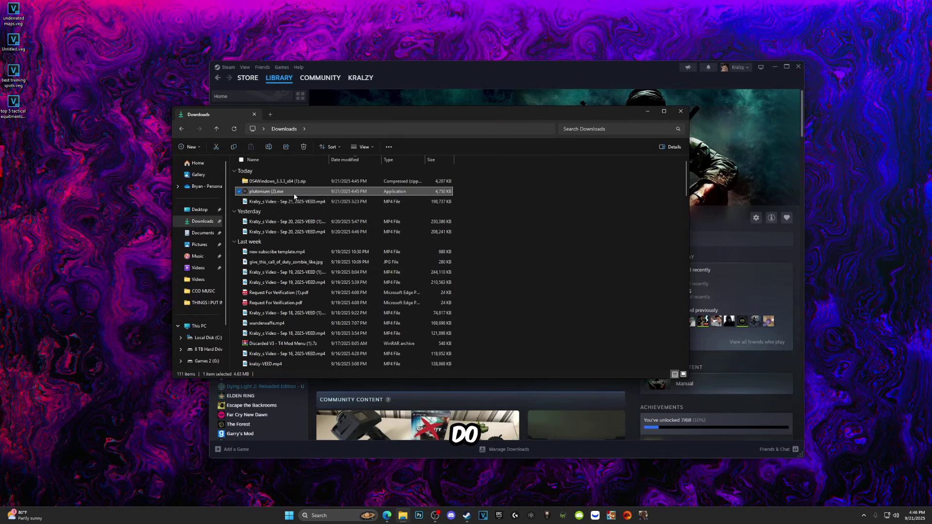
# Run the downloaded plutonium (2).exe to install the launcher, and open the account registration page on the Plutonium forum
pyautogui.doubleClick(294, 191)
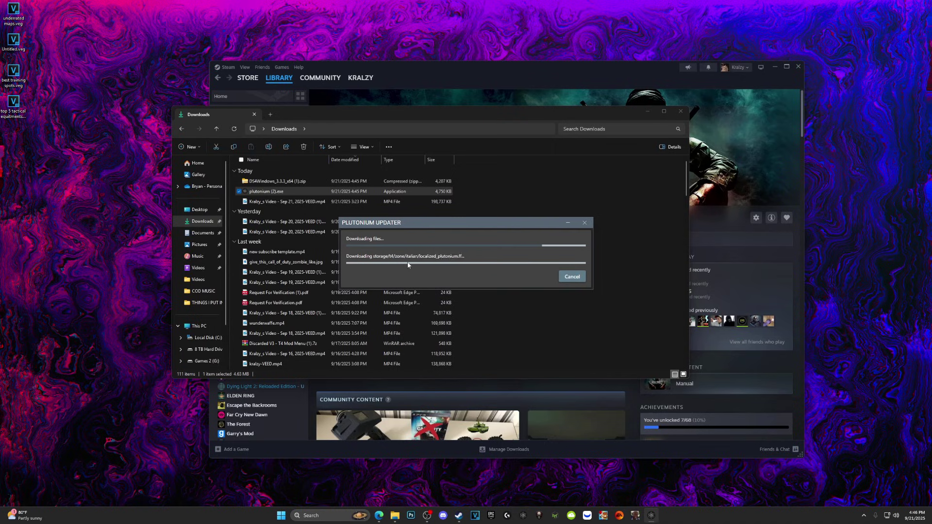
pyautogui.moveTo(447, 121); pyautogui.dragTo(457, 125)
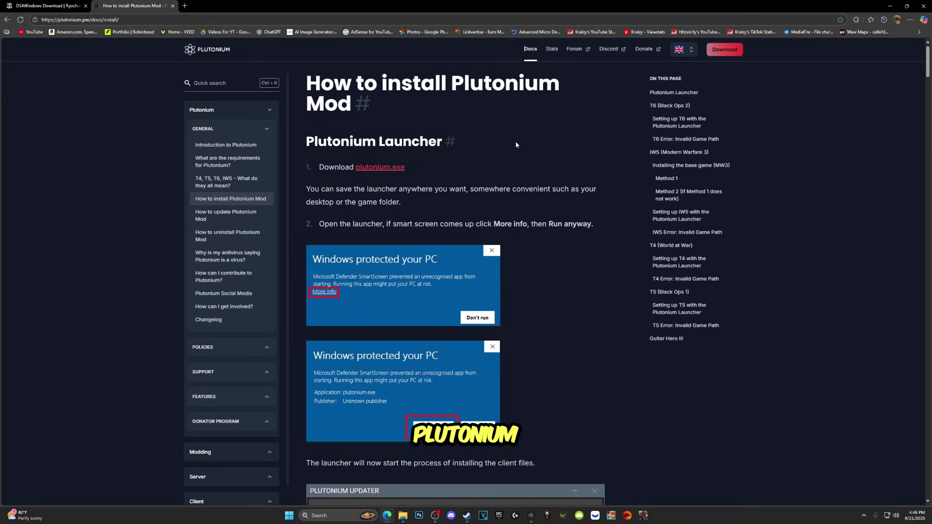
pyautogui.click(575, 52)
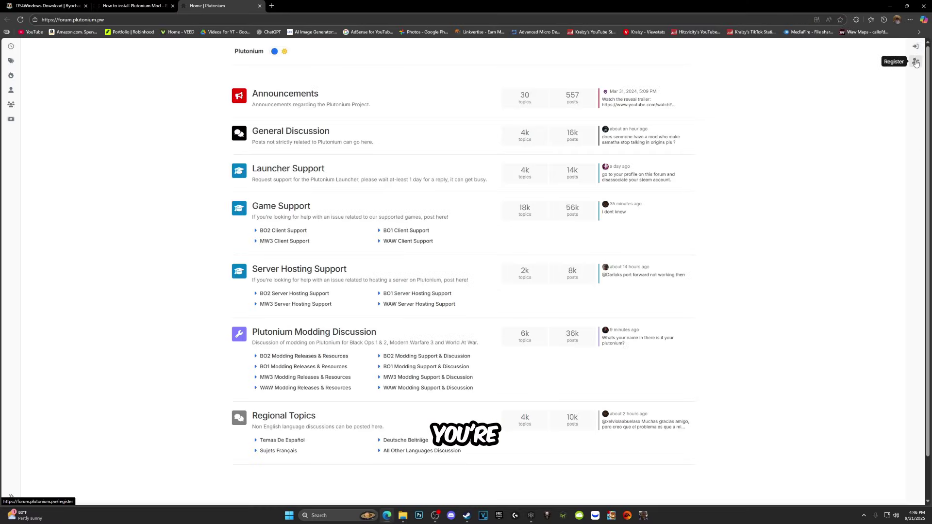
pyautogui.click(916, 61)
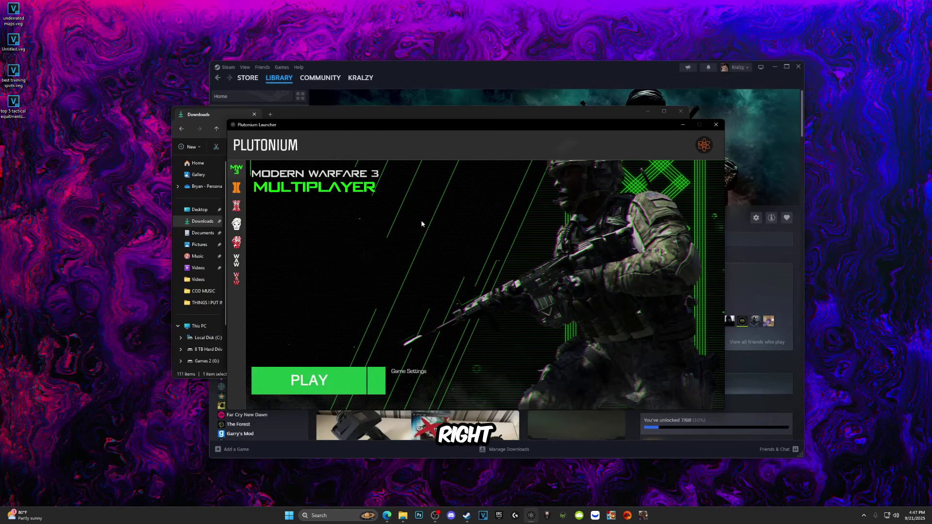
# Set the game path of Black Ops Zombies to the "Black ops 1" folder on the Games 3 (S:) drive in the Plutonium launcher
pyautogui.click(262, 206)
pyautogui.click(268, 229)
pyautogui.click(267, 243)
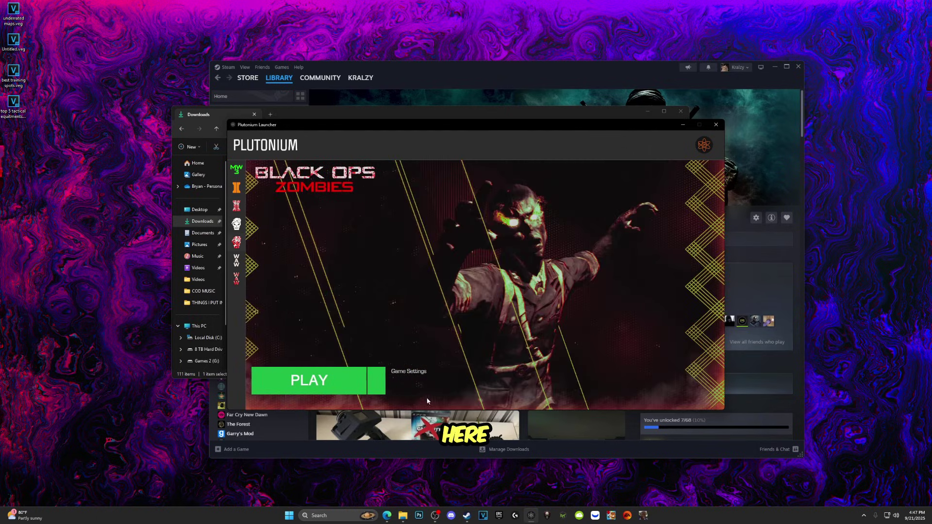
pyautogui.click(410, 372)
pyautogui.click(695, 182)
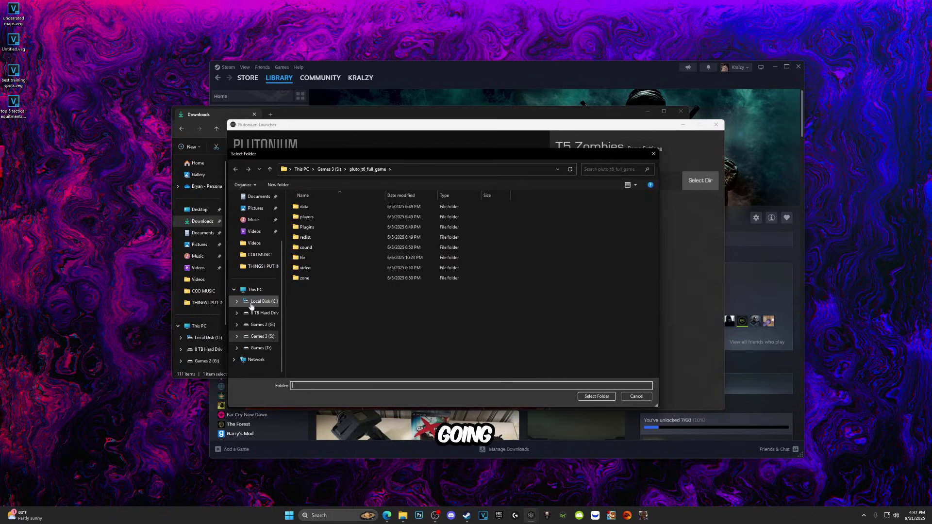
pyautogui.click(260, 338)
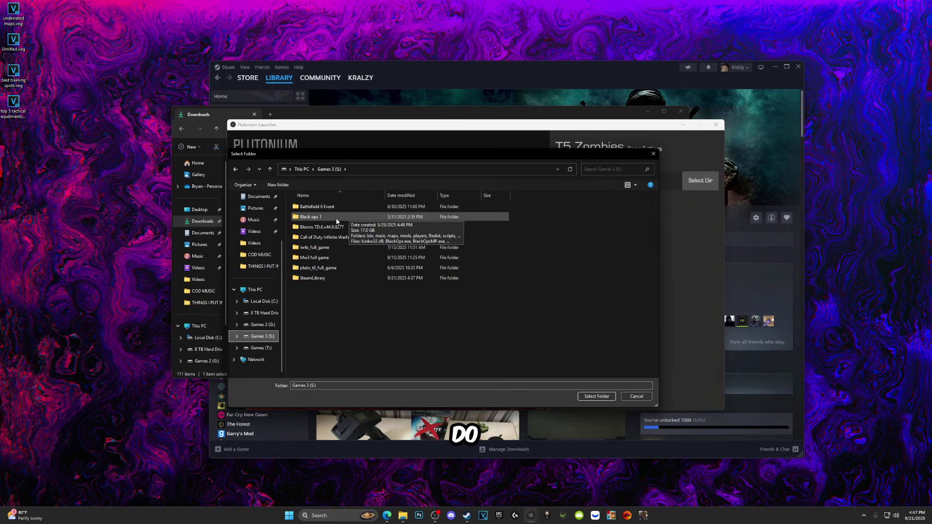
pyautogui.click(337, 221)
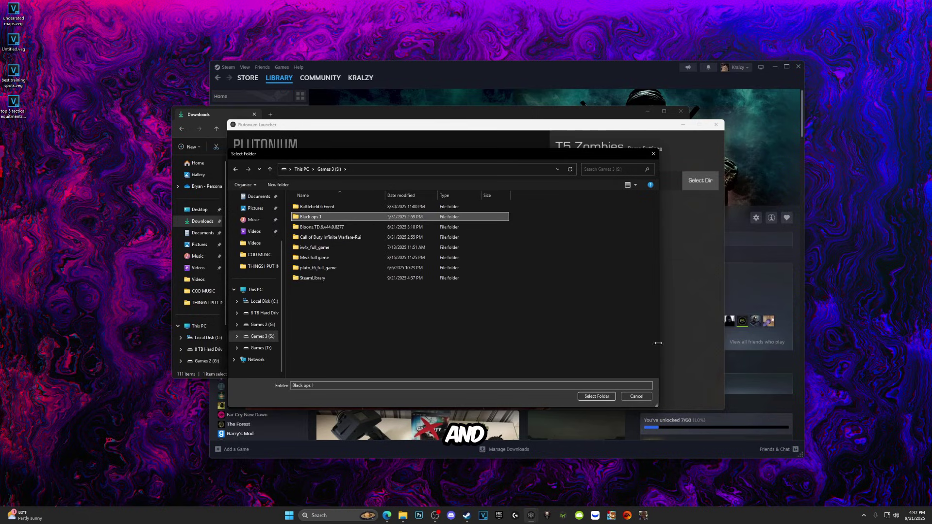
pyautogui.click(597, 396)
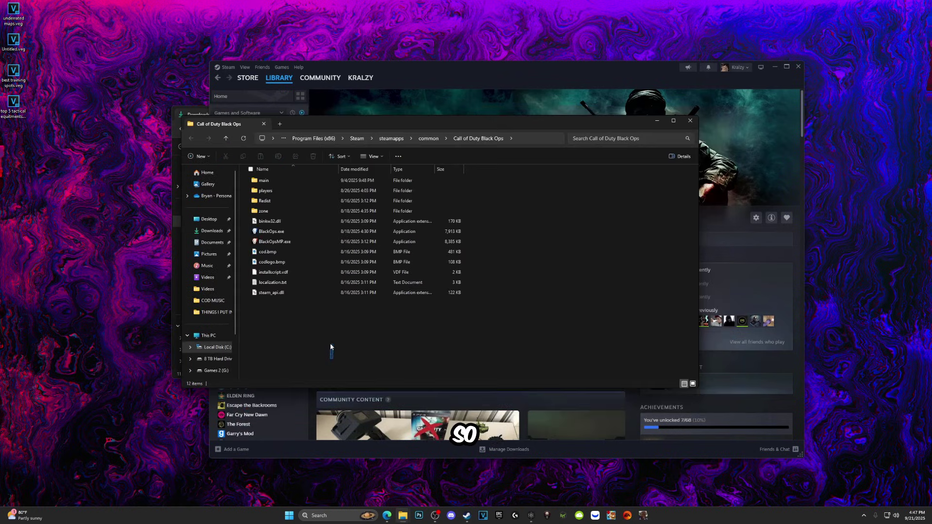
# Look through the Steam install folder of Call of Duty Black Ops and its parent "common" folder
pyautogui.moveTo(334, 359); pyautogui.dragTo(311, 291)
pyautogui.click(502, 138)
pyautogui.click(428, 139)
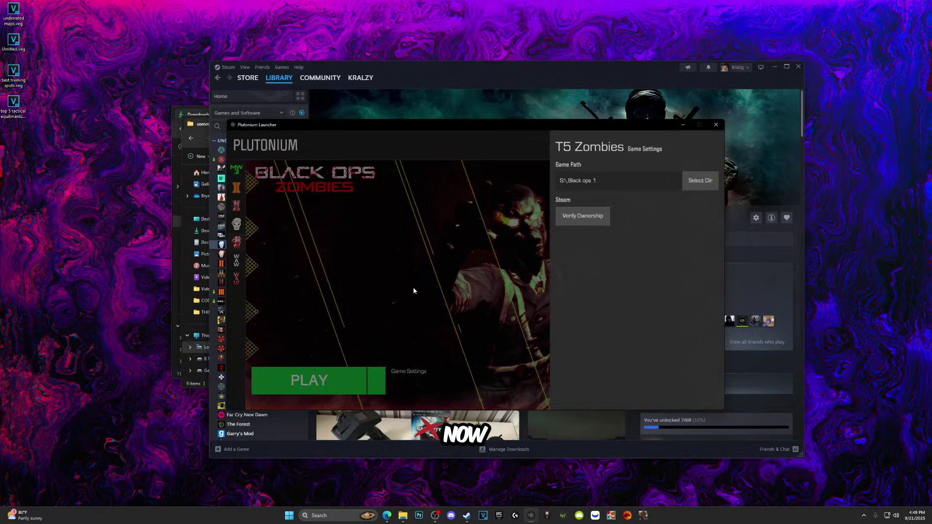
# Close the game settings, launch Black Ops Zombies from Plutonium and continue past the title screen to the main menu
pyautogui.click(413, 290)
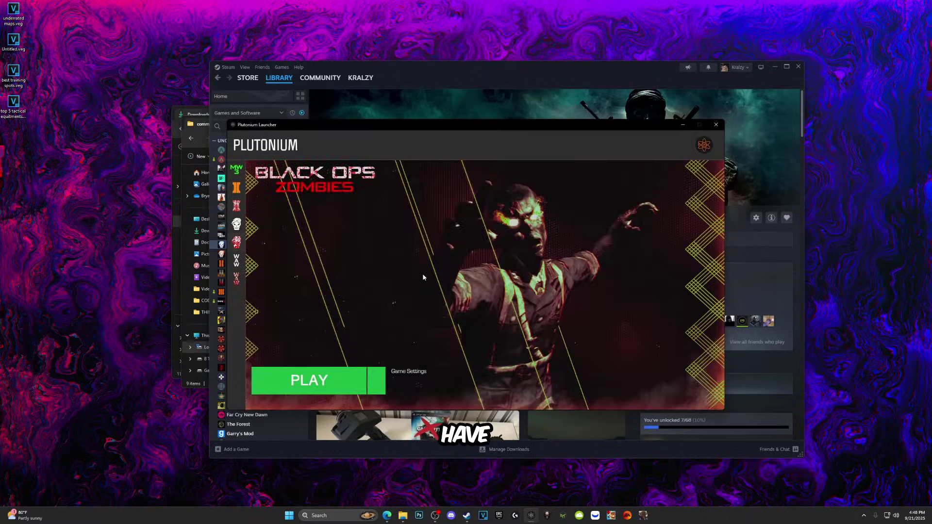
pyautogui.click(313, 382)
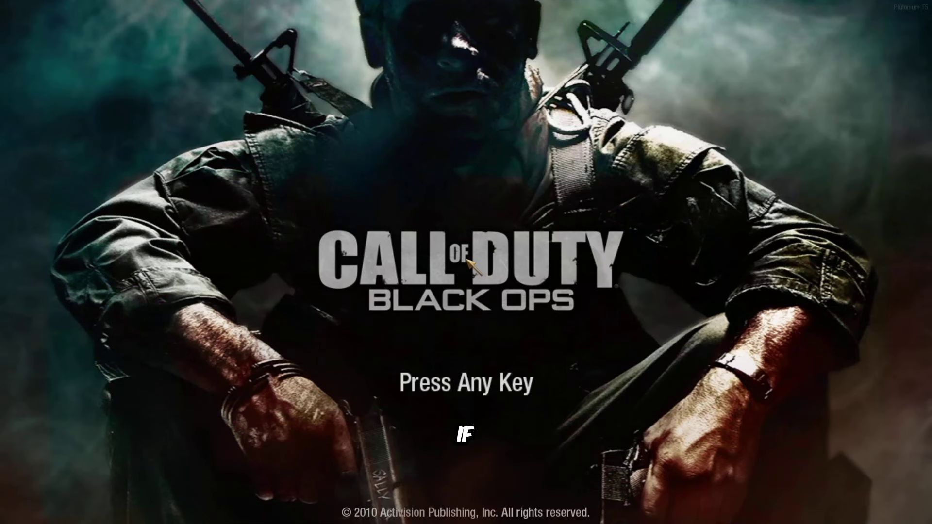
pyautogui.click(467, 260)
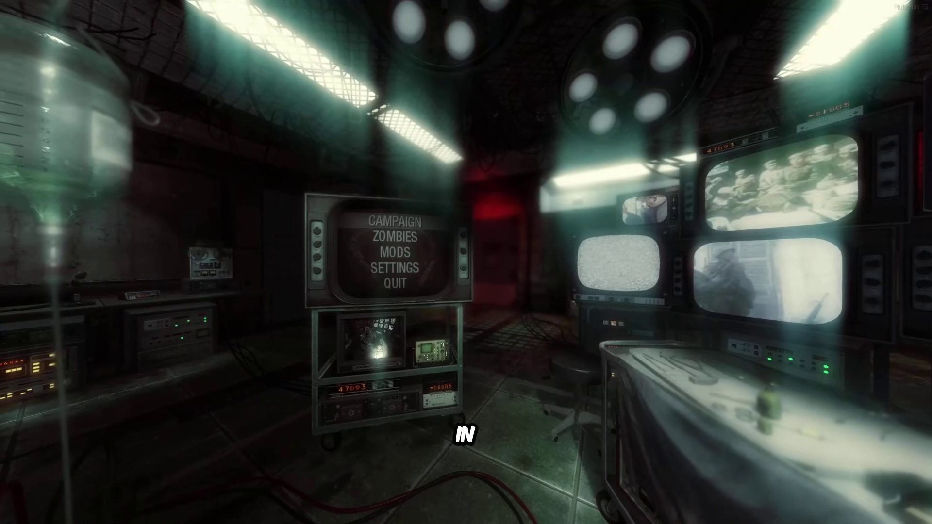
pyautogui.click(451, 253)
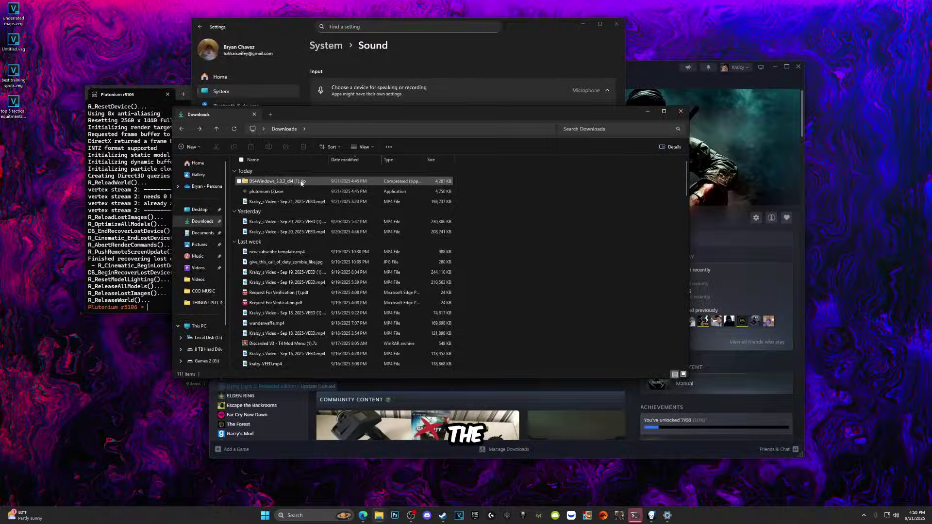
# Copy the DS4Windows folder out of DS4Windows_3.3.3_x64 (1).zip onto the desktop and close the archive window
pyautogui.doubleClick(316, 183)
pyautogui.click(297, 171)
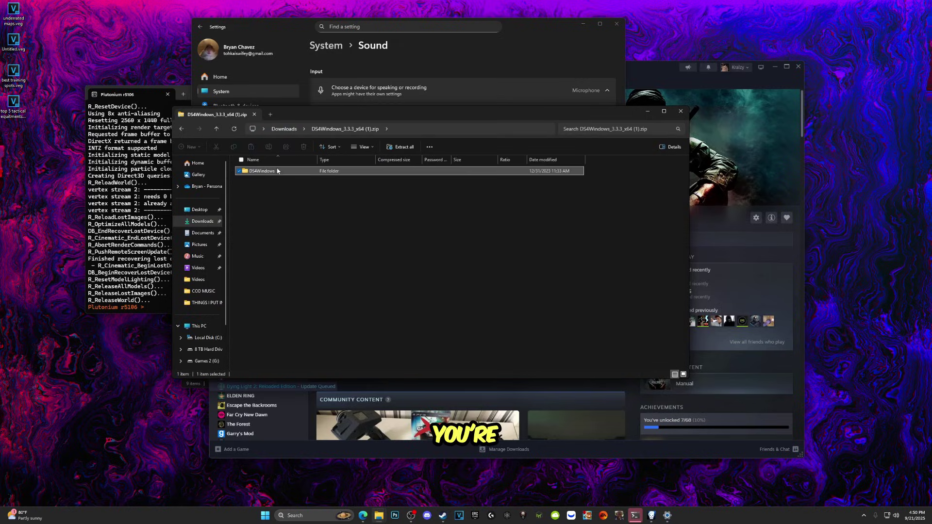
pyautogui.moveTo(298, 171); pyautogui.dragTo(40, 199)
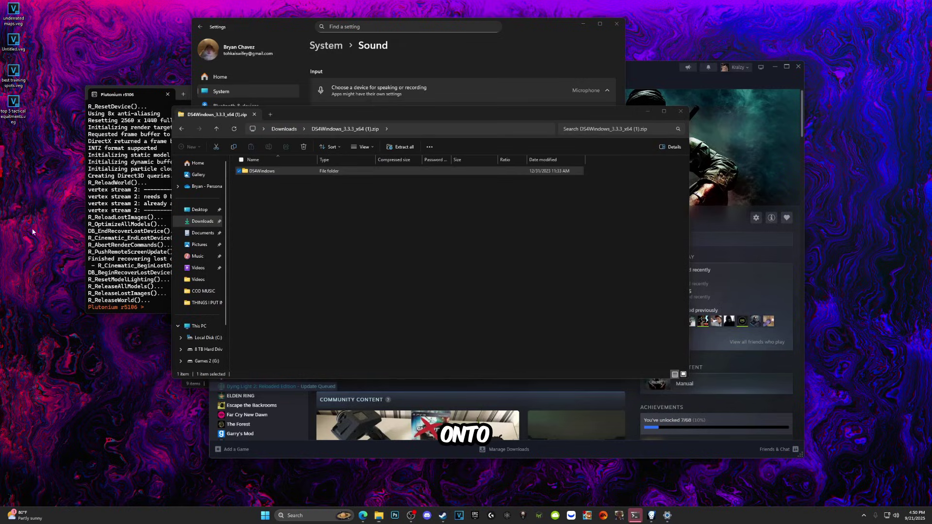
pyautogui.click(280, 264)
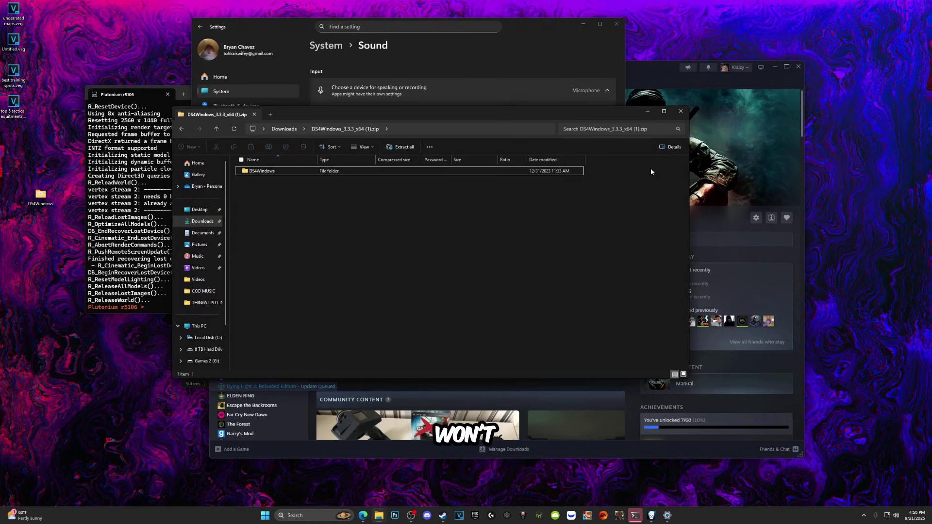
pyautogui.click(677, 111)
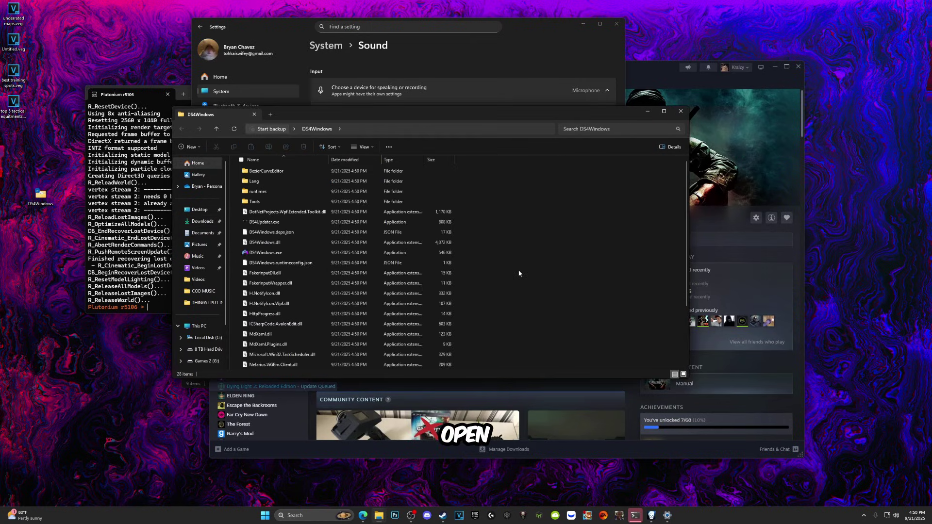
# Run DS4Windows.exe from the extracted folder, choose Program Folder for saving profiles and settings, and complete the device support selection
pyautogui.doubleClick(289, 256)
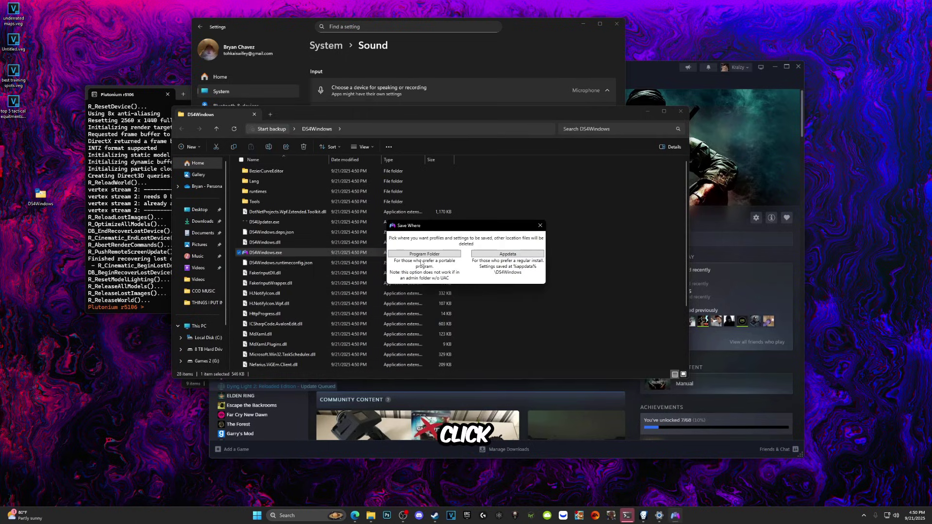
pyautogui.click(424, 255)
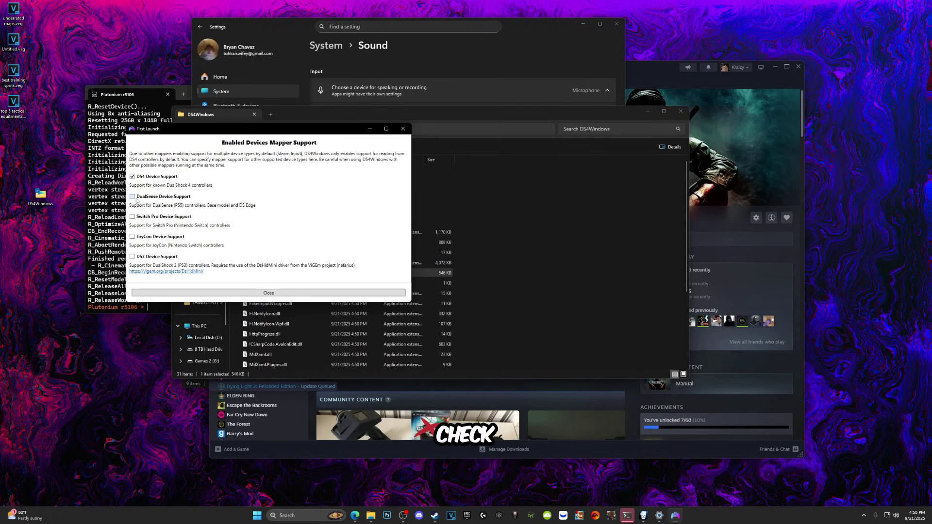
pyautogui.press('Return')
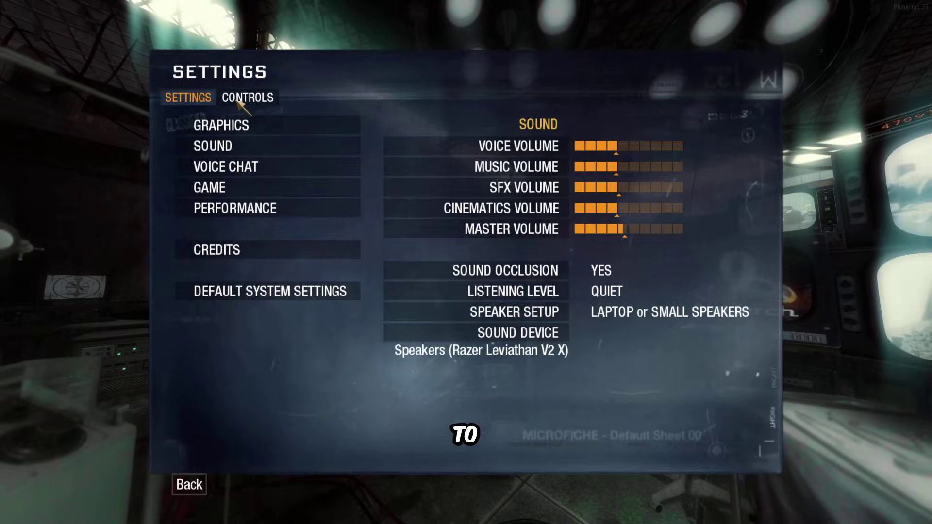
# Open the Controls section of the Black Ops settings
pyautogui.click(245, 97)
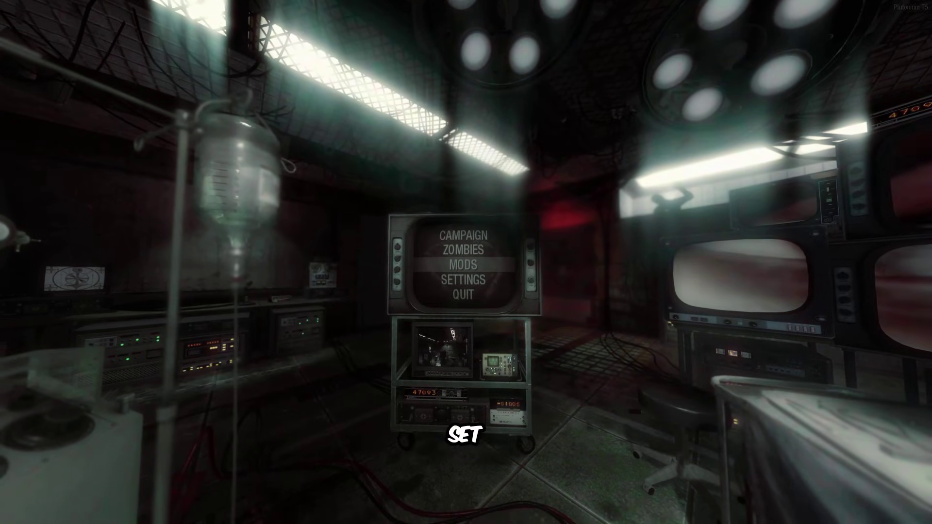
pyautogui.press('Up')
pyautogui.press('Up')
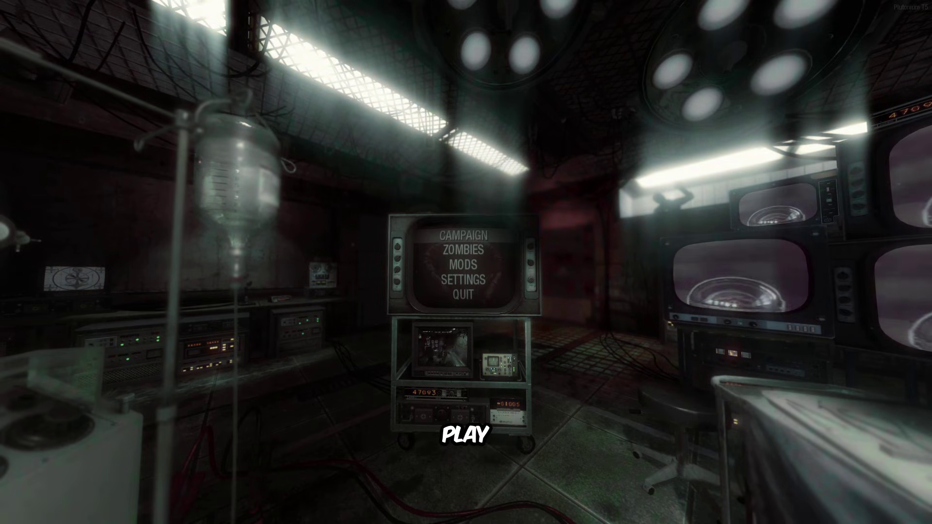
pyautogui.press('Up')
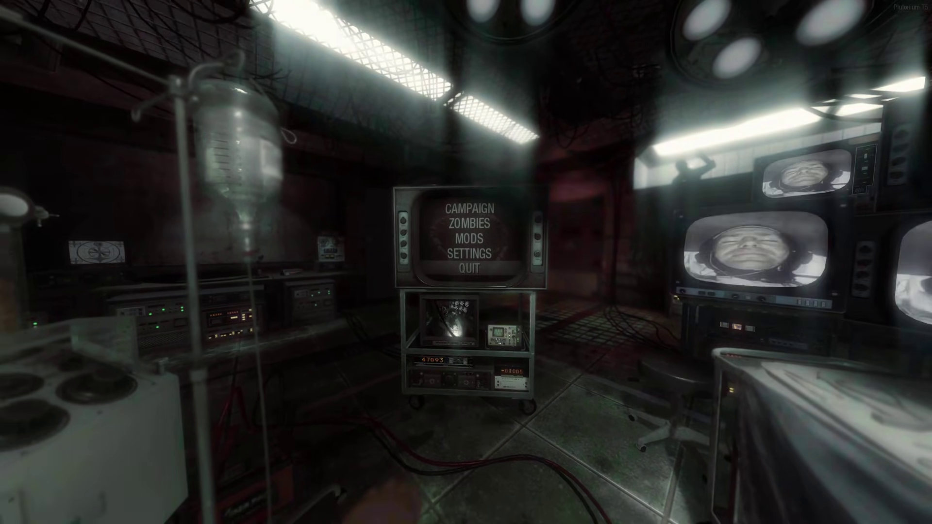